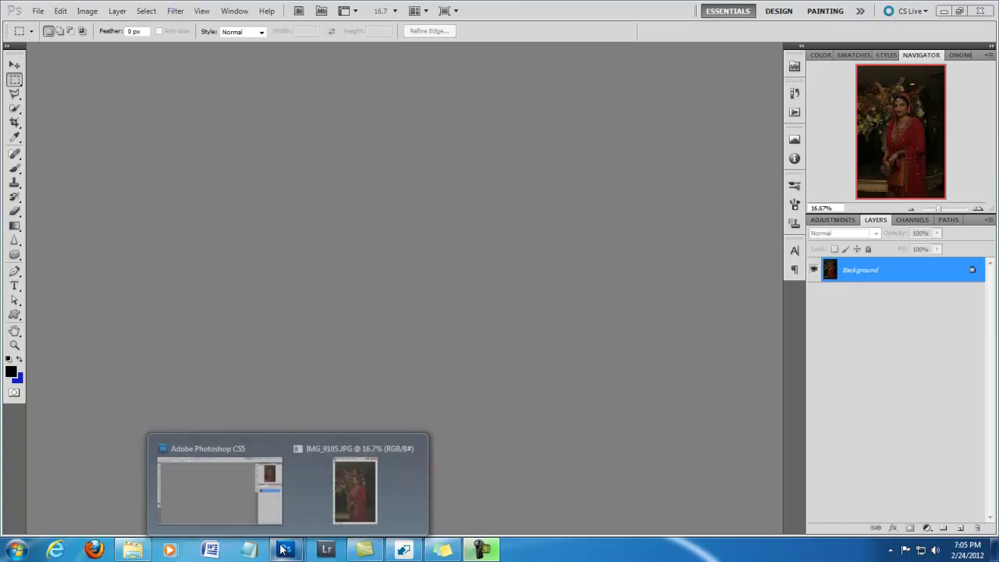
# Restore IMG_9105.JPG, enlarge its window, zoom to 25%, and dock it as a tab
pyautogui.click(357, 484)
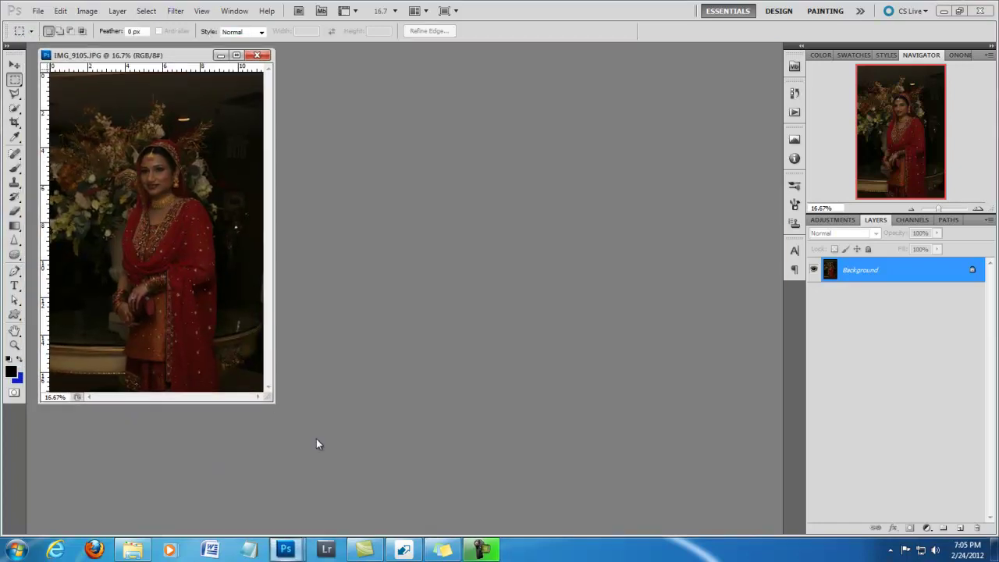
pyautogui.moveTo(275, 403); pyautogui.dragTo(609, 531)
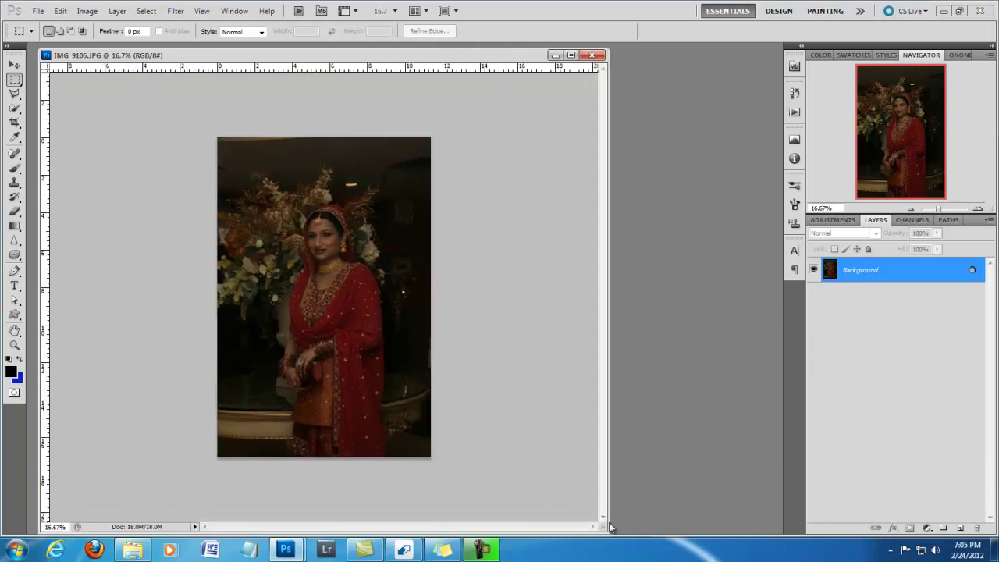
pyautogui.click(978, 209)
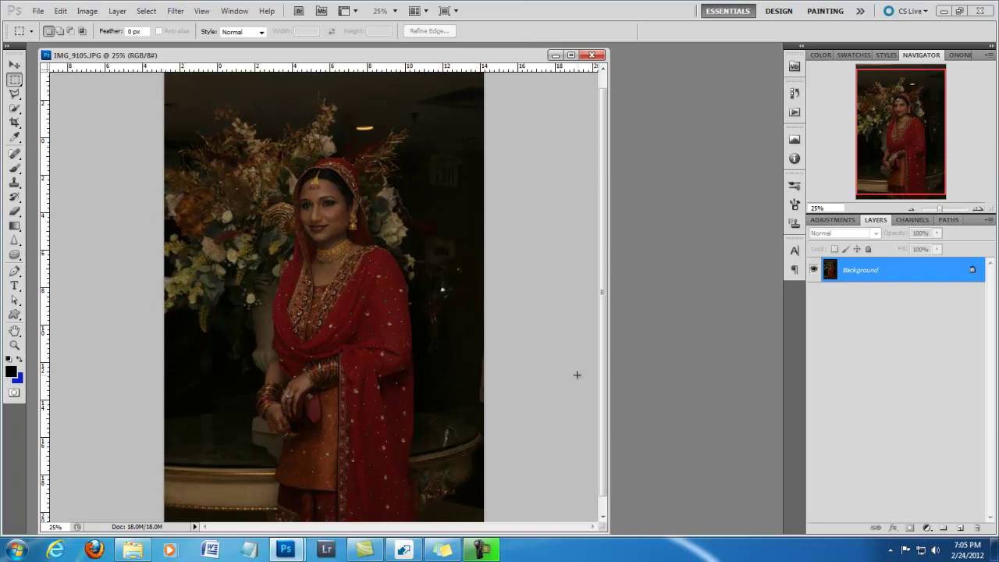
pyautogui.moveTo(404, 53); pyautogui.dragTo(420, 49)
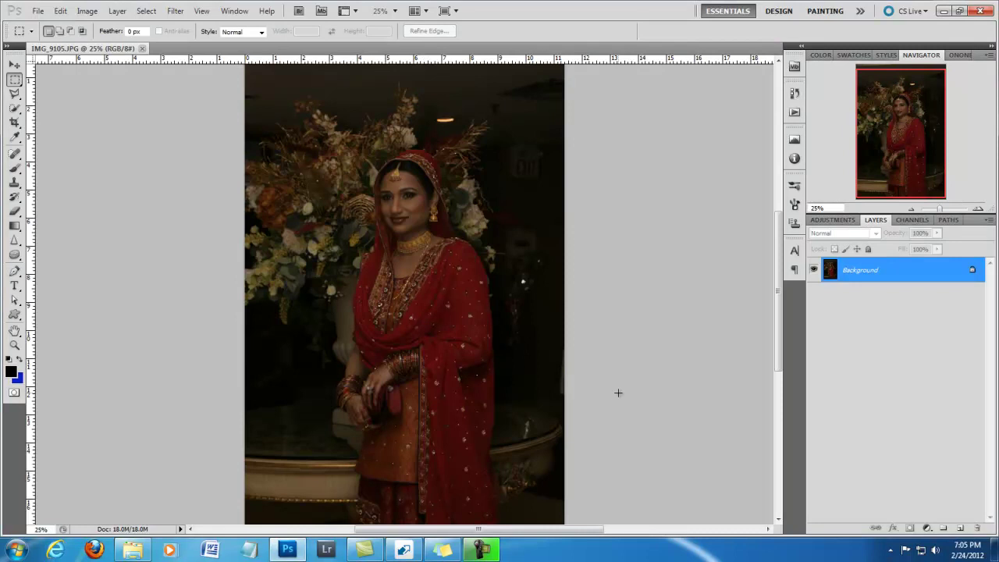
pyautogui.hotkey('ctrl', 'l')
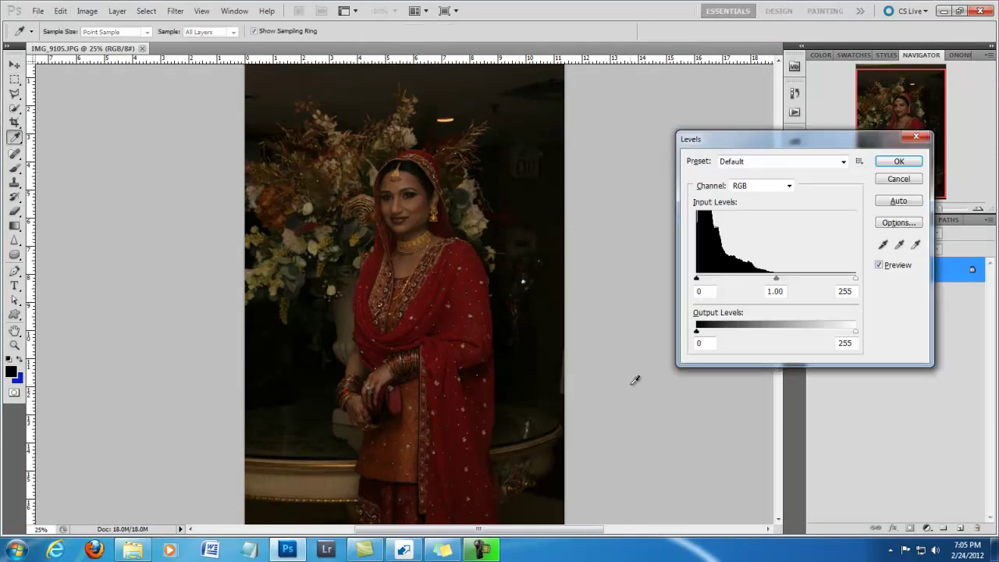
pyautogui.moveTo(855, 278); pyautogui.dragTo(773, 280)
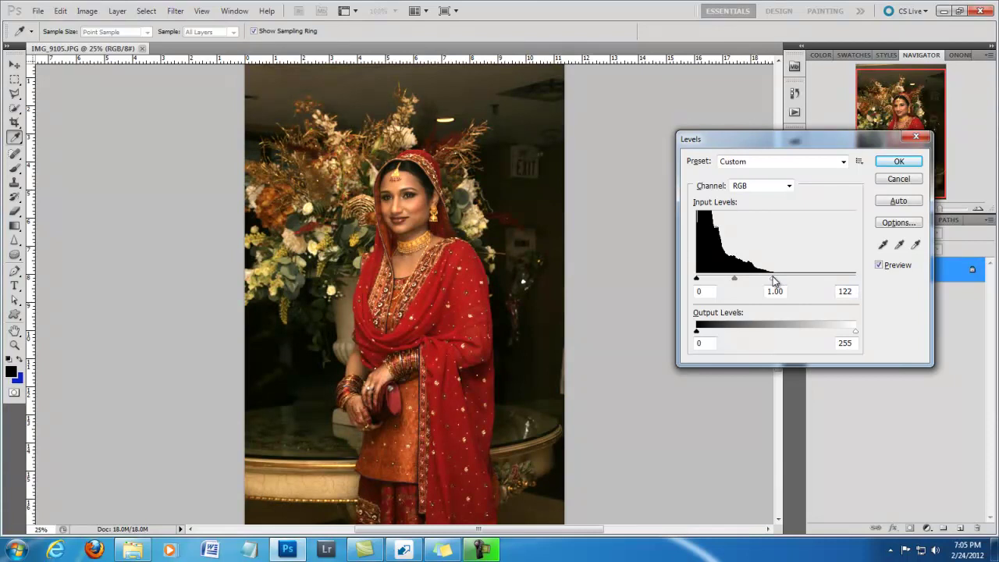
pyautogui.click(773, 276)
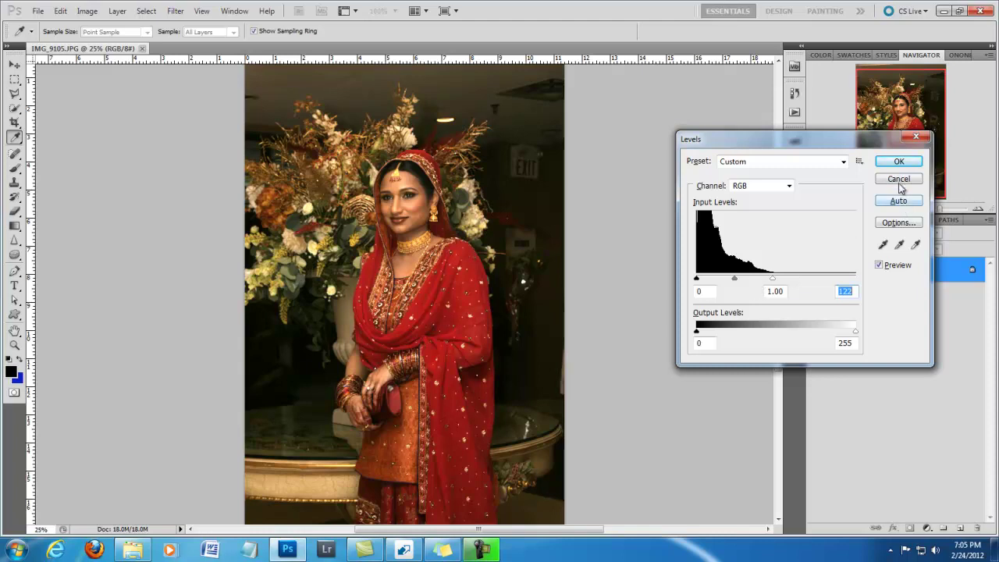
pyautogui.press('Return')
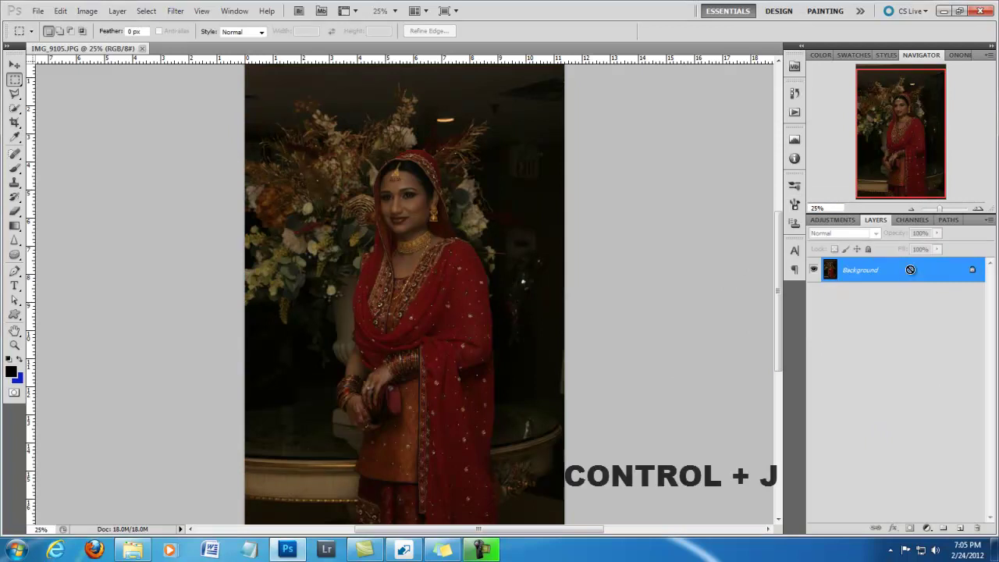
# Duplicate the Background into Layer 1 and add an empty Layer 2 on top
pyautogui.hotkey('ctrl', 'j')
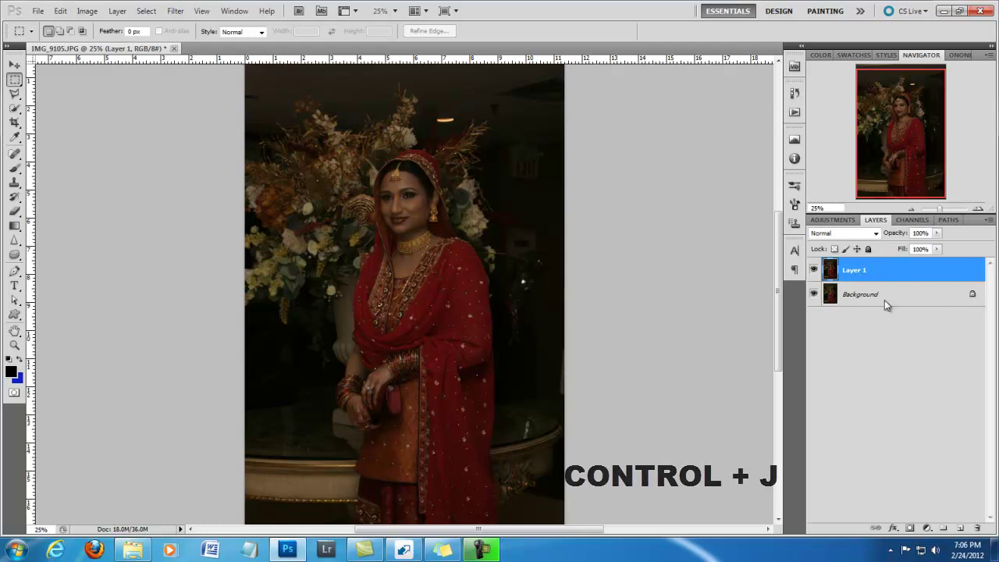
pyautogui.click(961, 529)
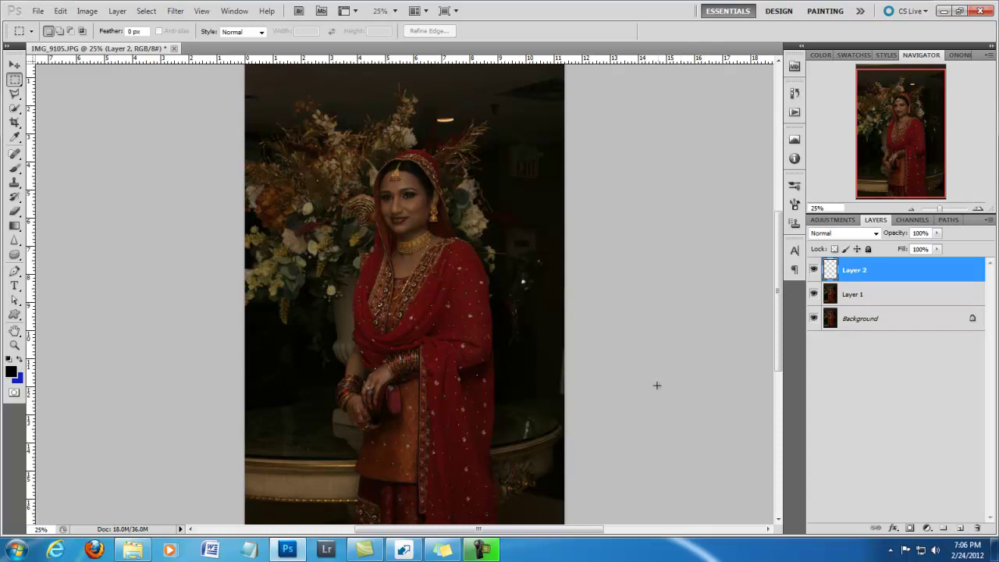
# Draw an elliptical marquee selection around the bride on Layer 2
pyautogui.click(940, 209)
pyautogui.moveTo(940, 211); pyautogui.dragTo(942, 210)
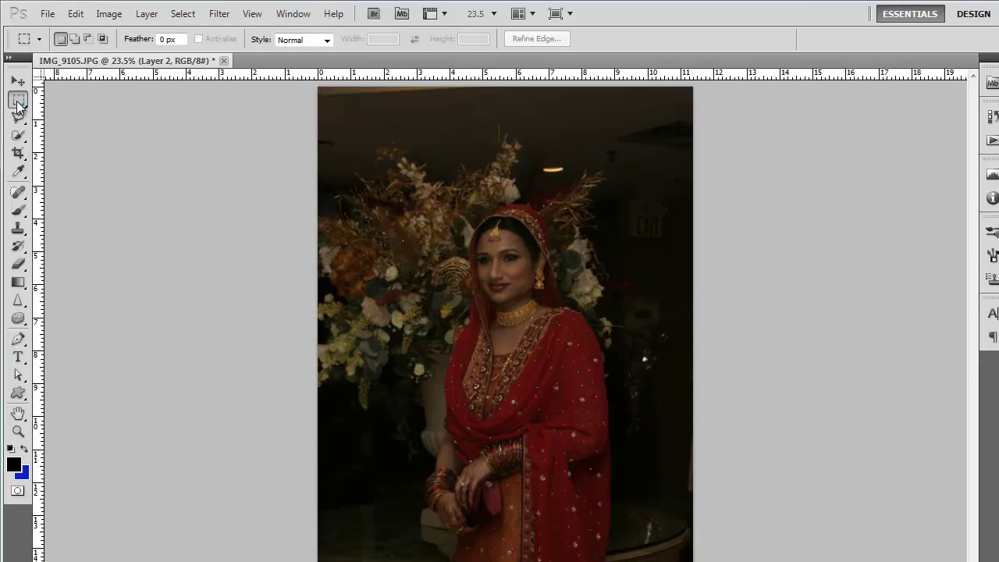
pyautogui.rightClick(18, 99)
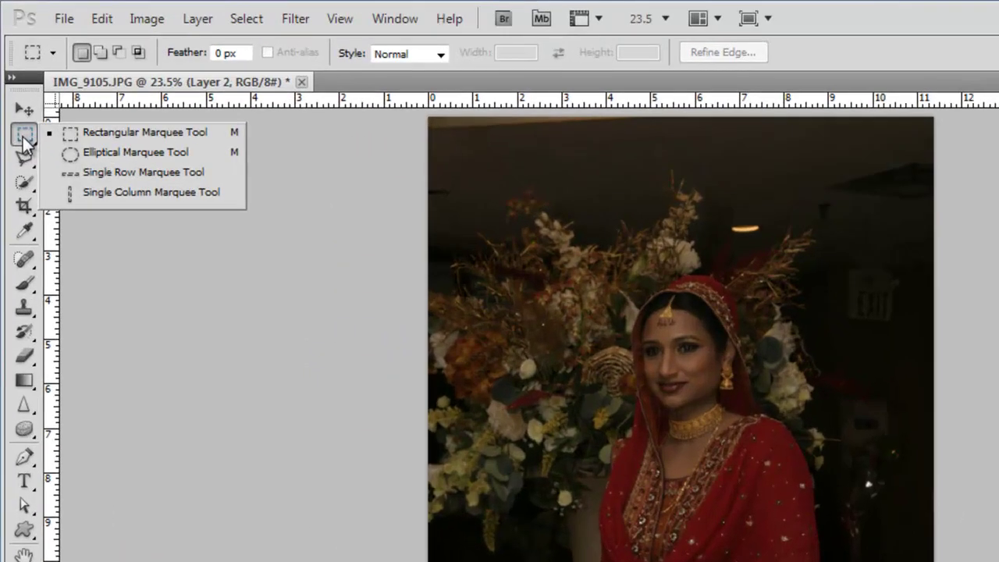
pyautogui.click(123, 153)
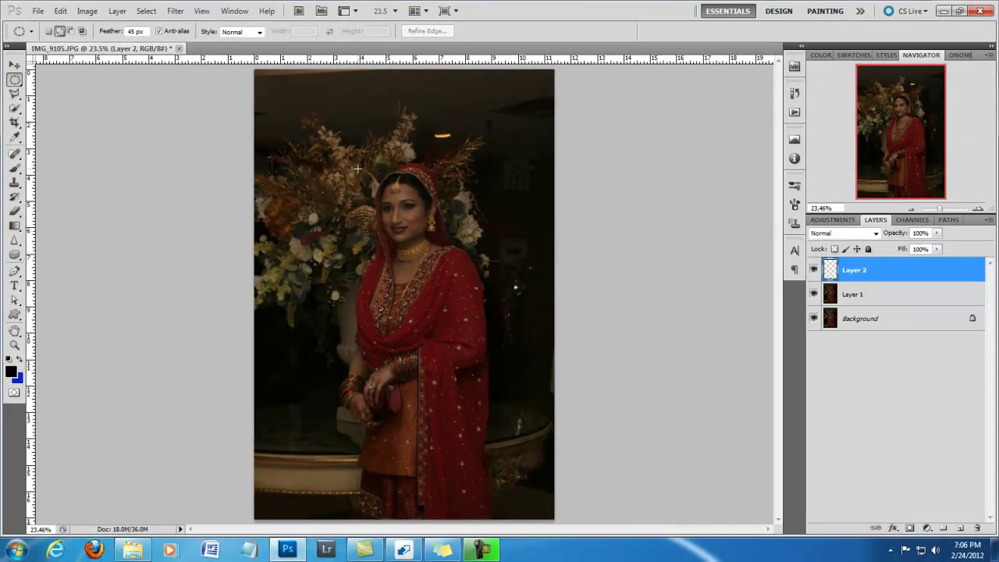
pyautogui.moveTo(357, 168)
pyautogui.mouseDown()
pyautogui.moveTo(525, 477)
pyautogui.moveTo(493, 470)
pyautogui.mouseUp()
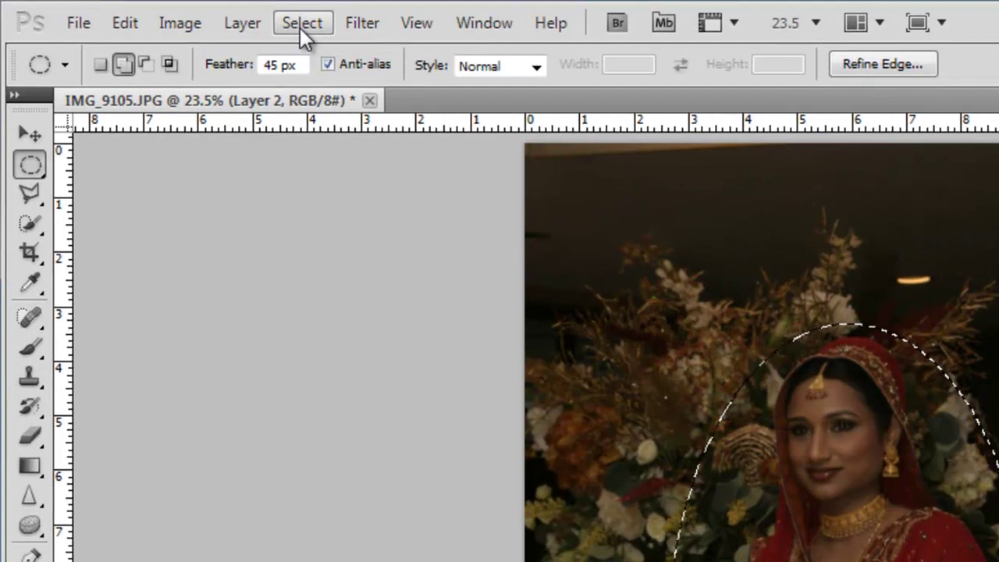
# Feather the oval selection by 45 px
pyautogui.click(300, 29)
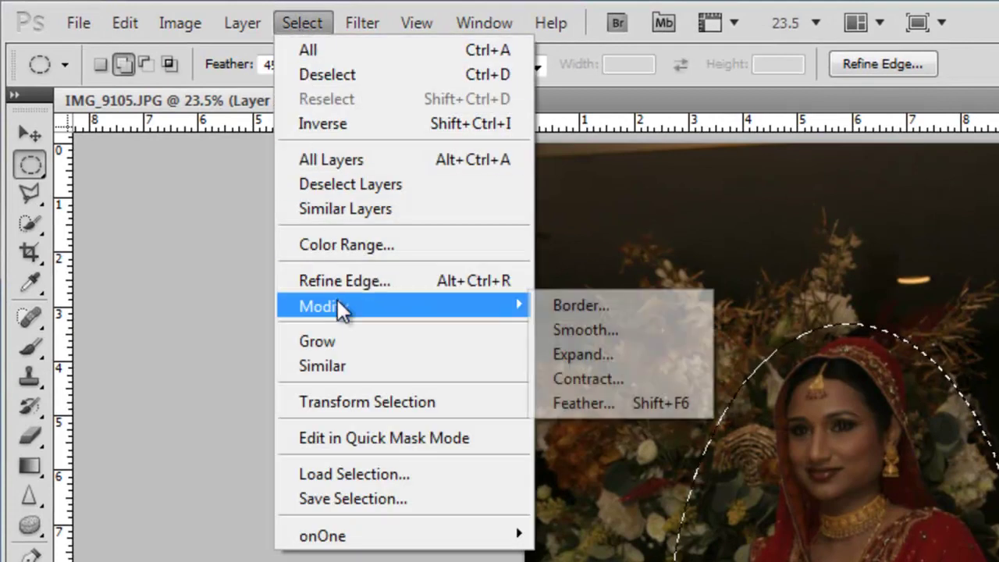
pyautogui.moveTo(382, 289)
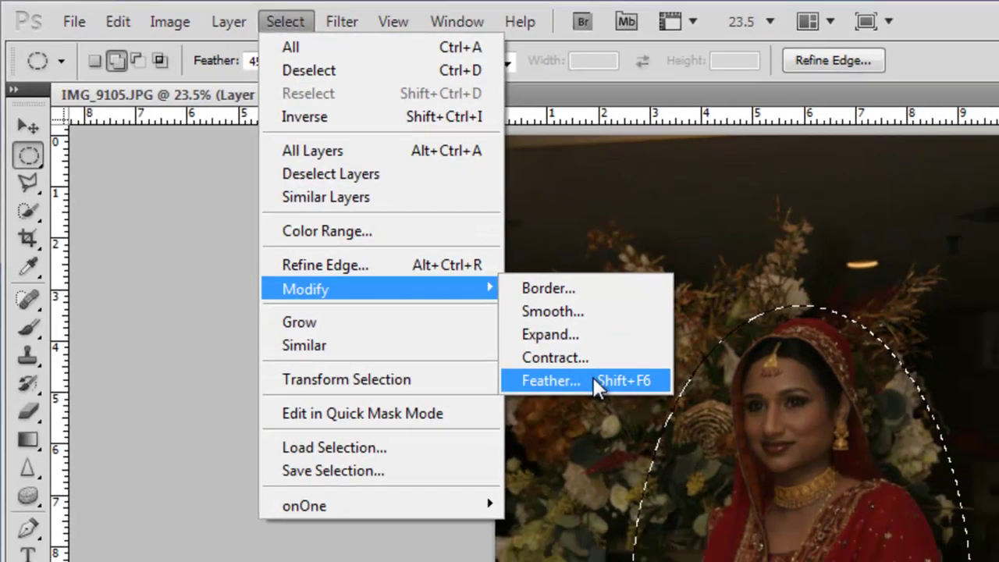
pyautogui.click(598, 403)
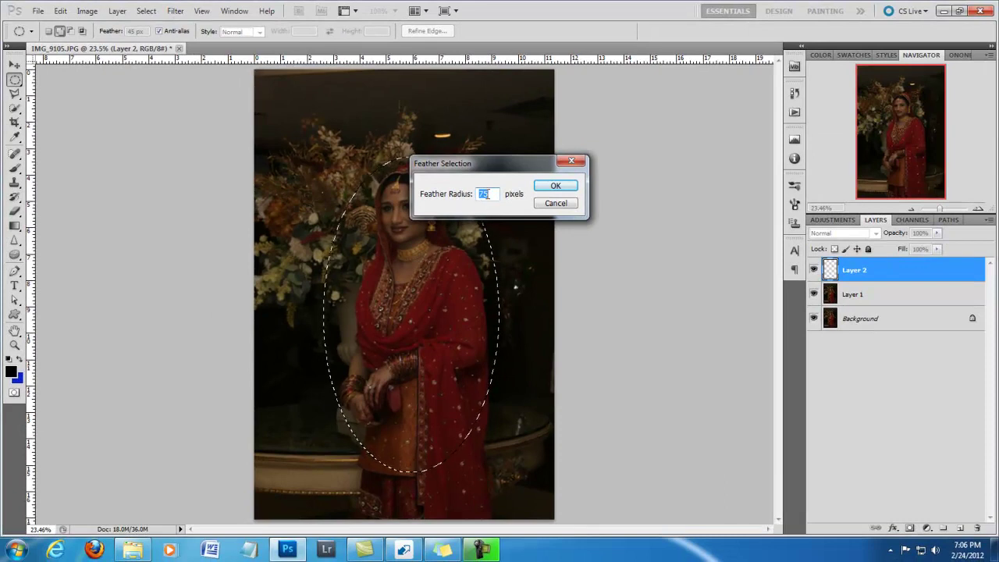
pyautogui.write('5')
pyautogui.press('Return')
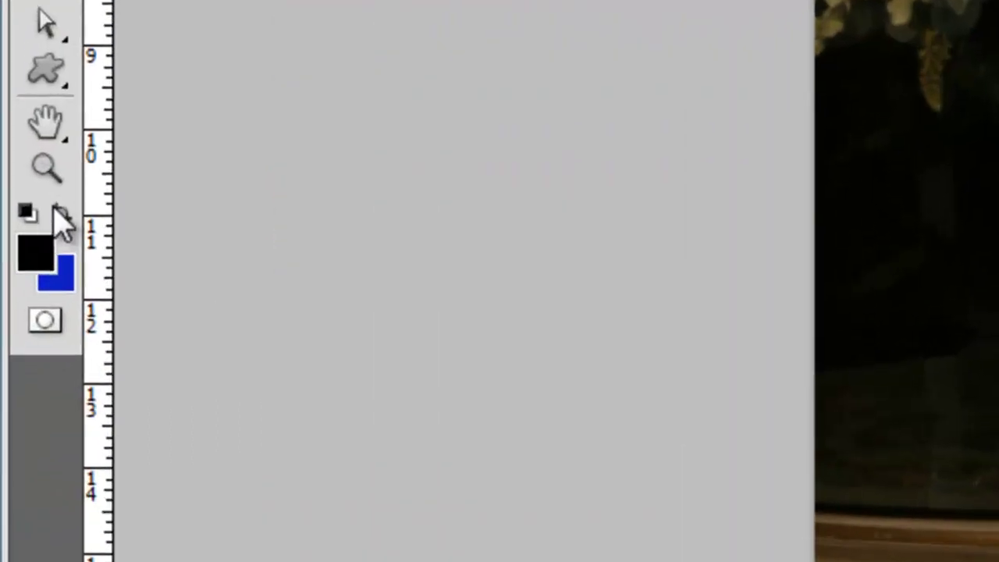
# Make white the foreground colour and fill the feathered oval with it
pyautogui.click(19, 358)
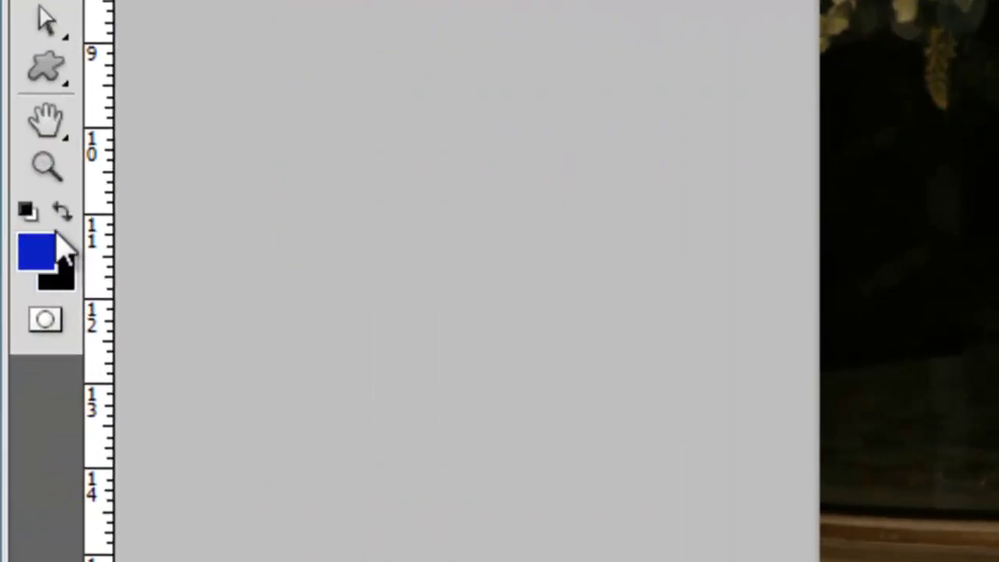
pyautogui.press('d')
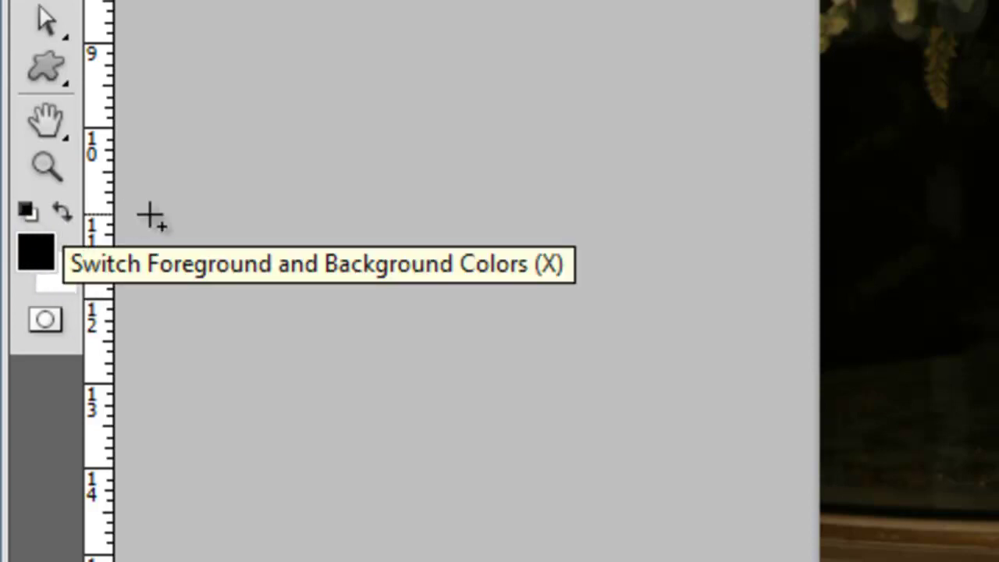
pyautogui.press('x')
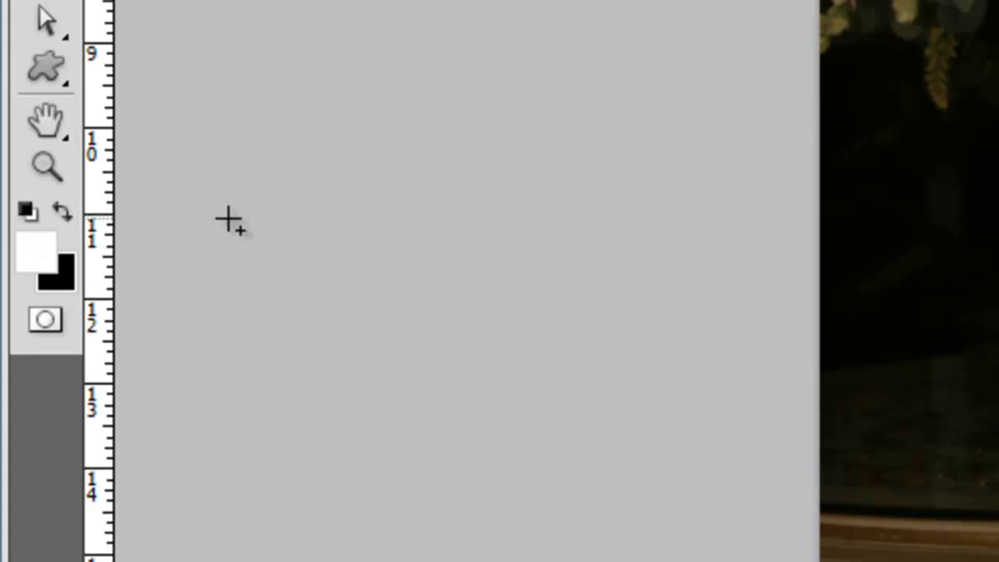
pyautogui.press('x')
pyautogui.press('x')
pyautogui.press('x')
pyautogui.press('x')
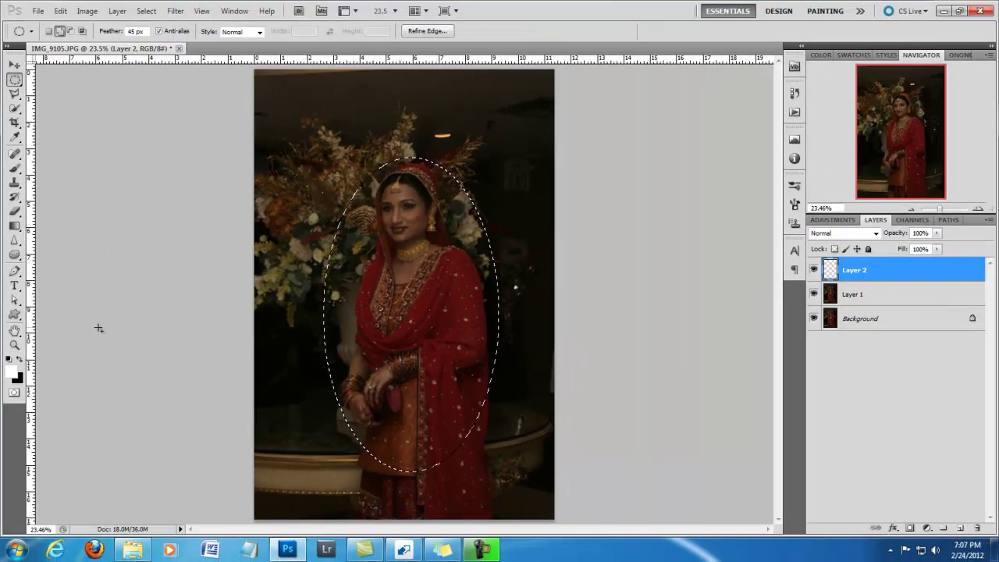
pyautogui.hotkey('alt', 'BackSpace')
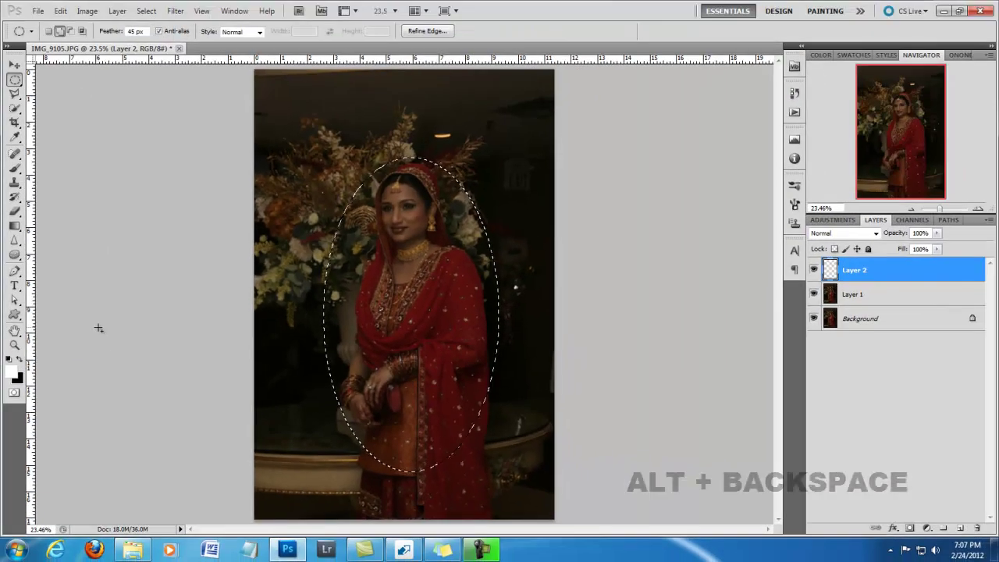
pyautogui.hotkey('alt', 'BackSpace')
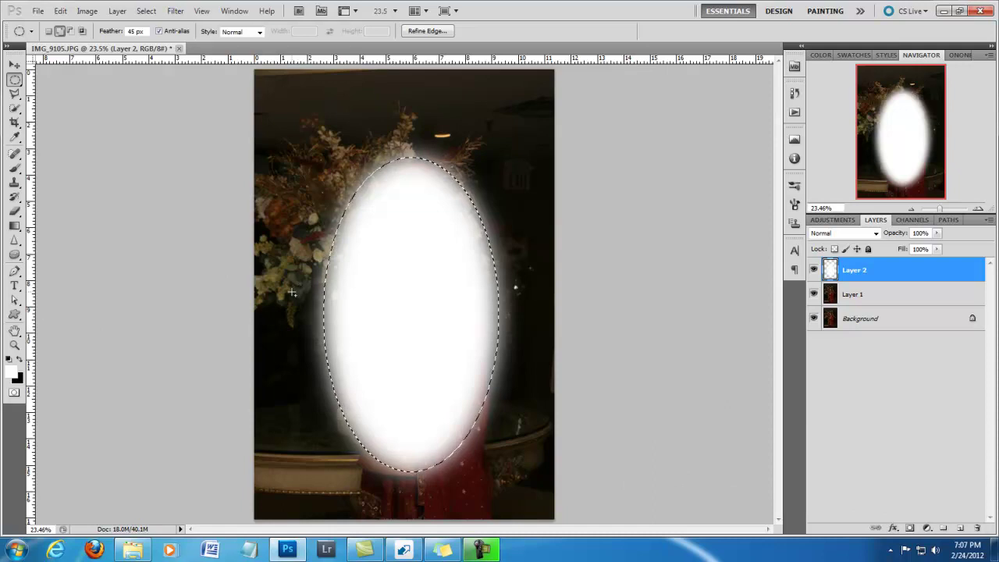
# Deselect and set Layer 2's blend mode to Overlay
pyautogui.hotkey('ctrl', 'd')
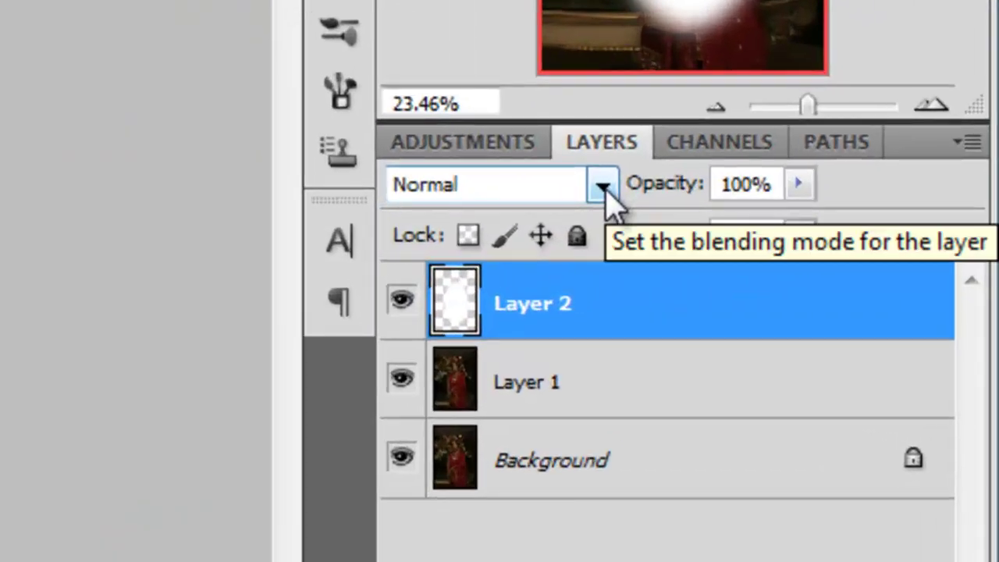
pyautogui.click(855, 230)
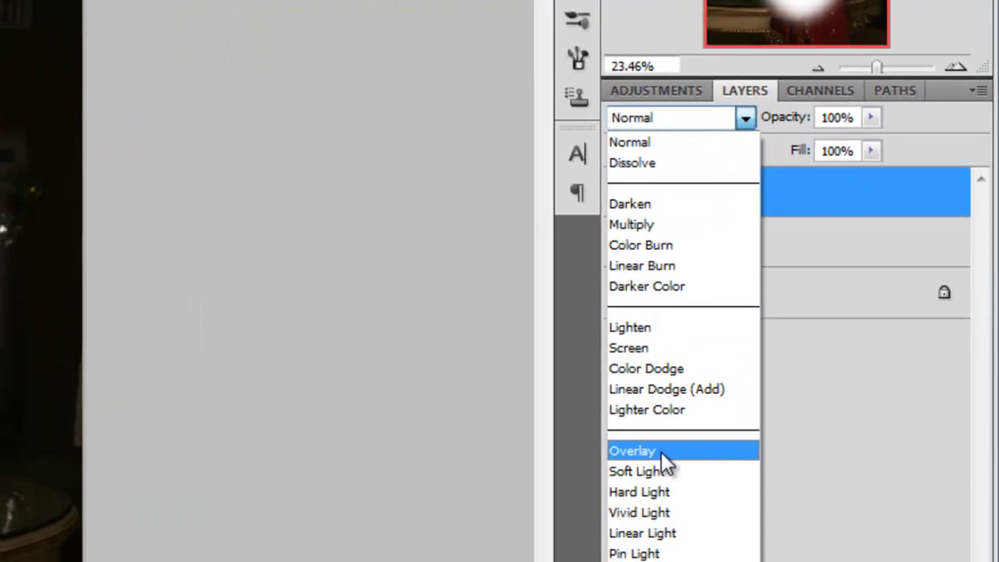
pyautogui.click(661, 452)
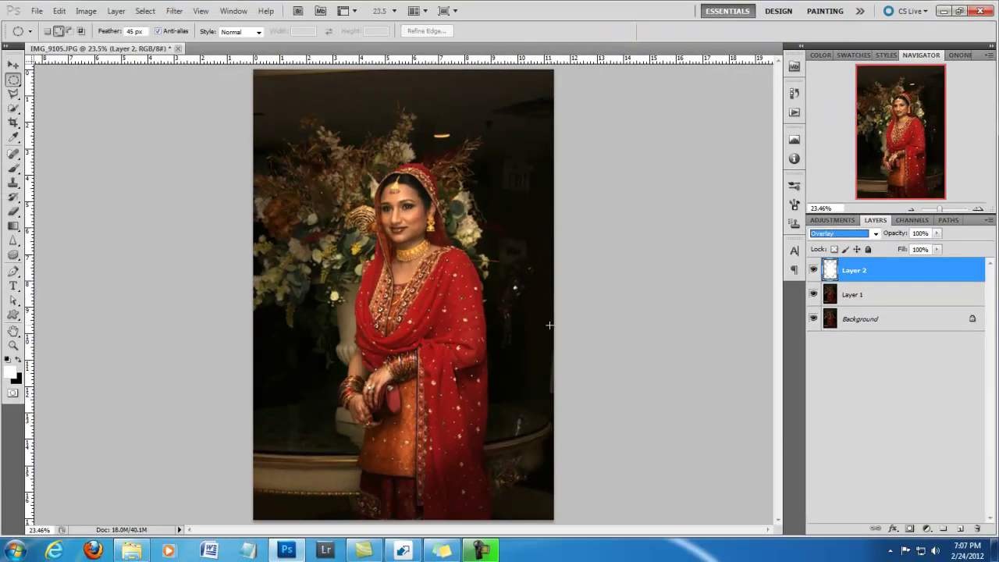
# Compare the glow on and off, then shift it toward the left flowers
pyautogui.click(814, 269)
pyautogui.click(813, 270)
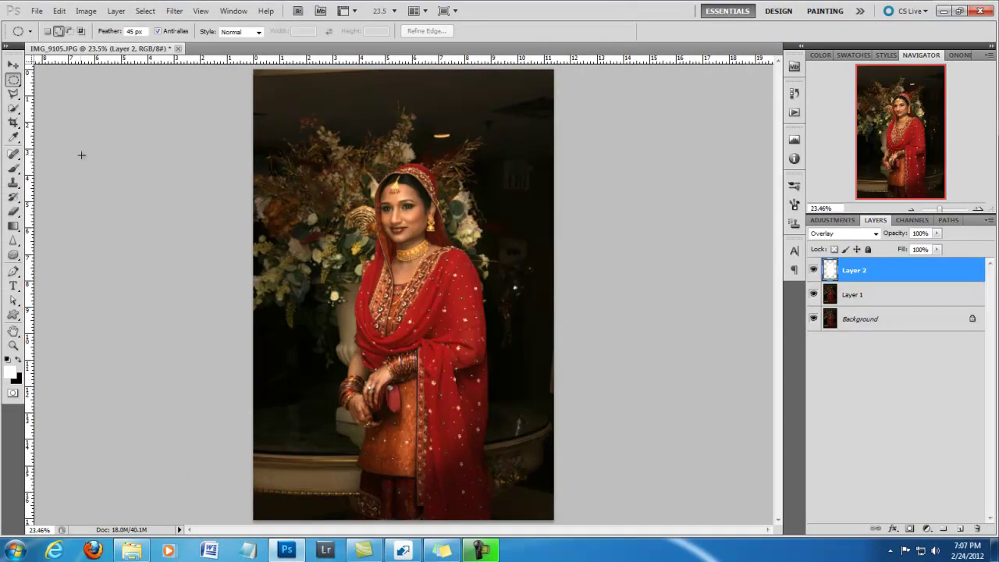
pyautogui.click(13, 64)
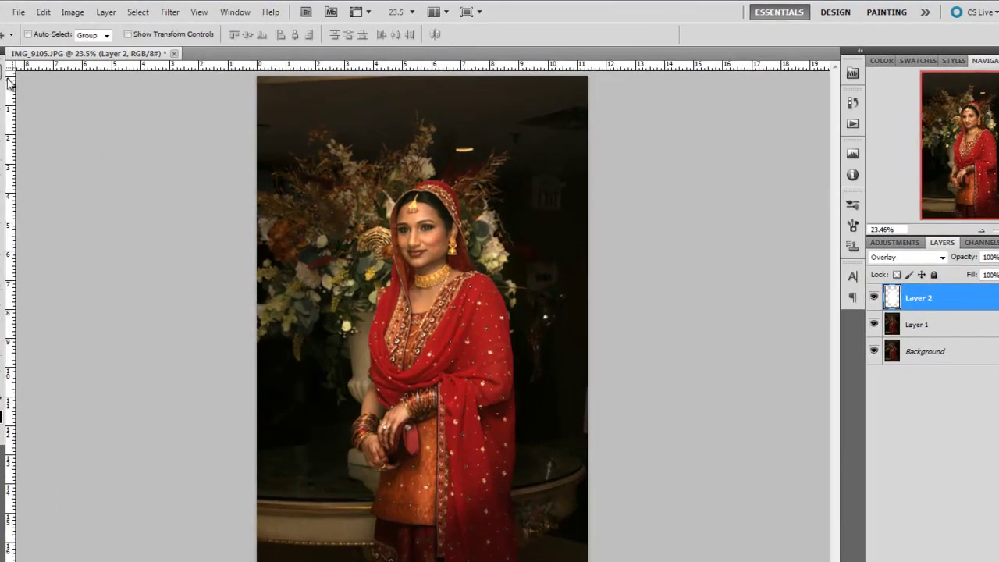
pyautogui.moveTo(411, 287)
pyautogui.mouseDown()
pyautogui.moveTo(370, 249)
pyautogui.moveTo(423, 265)
pyautogui.moveTo(429, 280)
pyautogui.mouseUp()
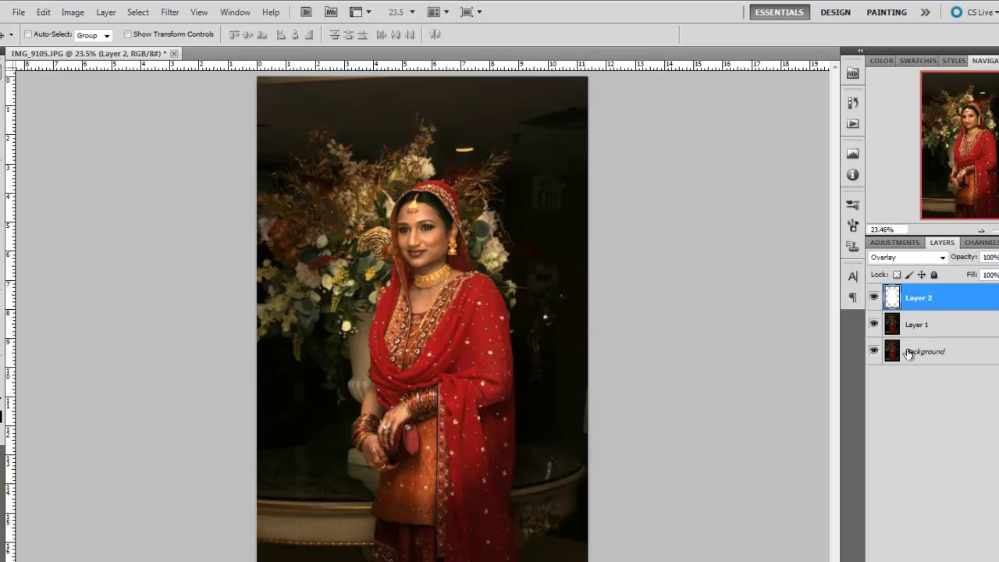
# Select Layer 1 and open Image > Adjustments > Photo Filter
pyautogui.click(942, 329)
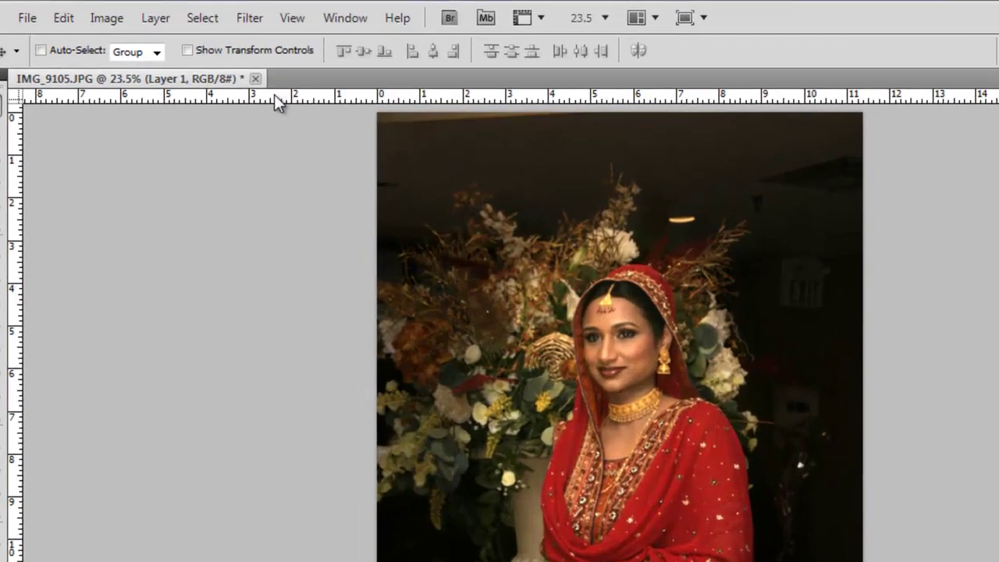
pyautogui.click(77, 13)
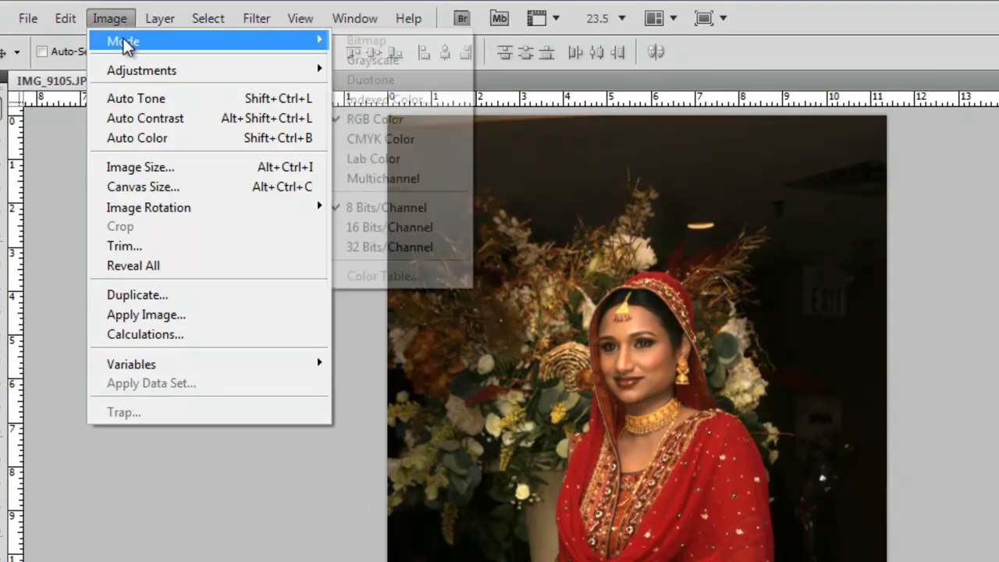
pyautogui.moveTo(207, 70)
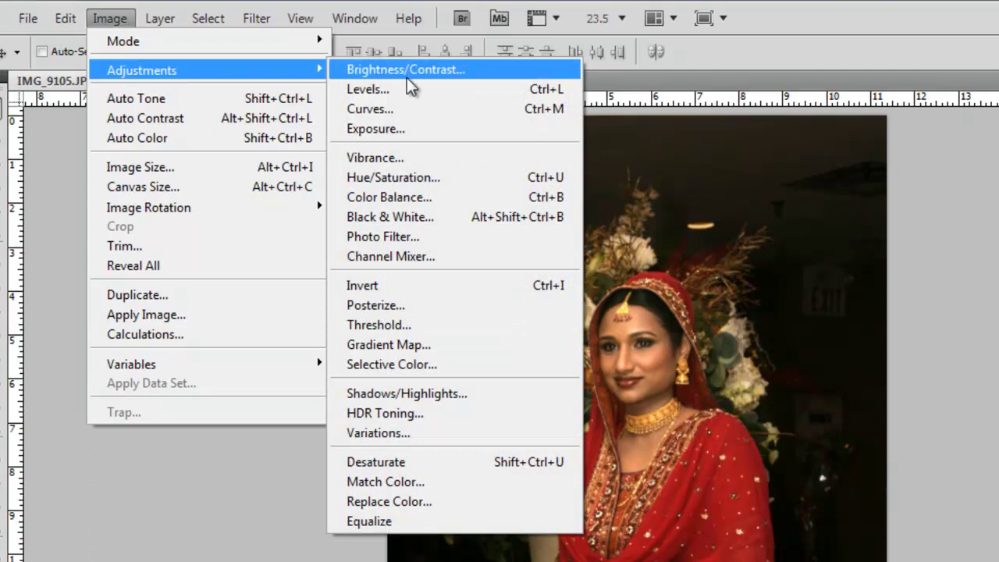
pyautogui.click(424, 234)
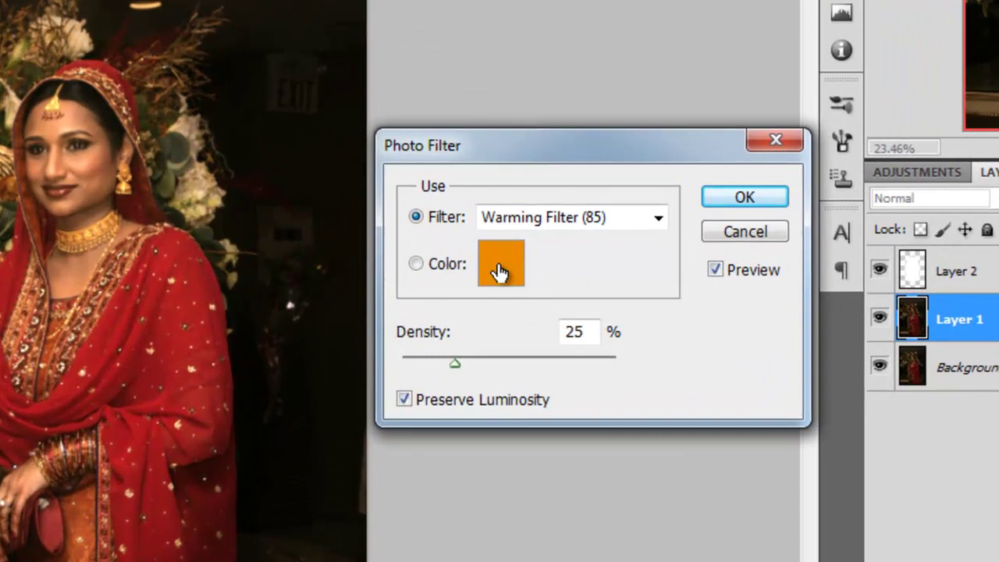
# Apply a custom cyan-blue #00bcff Photo Filter (a -32, b -120) at 25% density
pyautogui.click(499, 271)
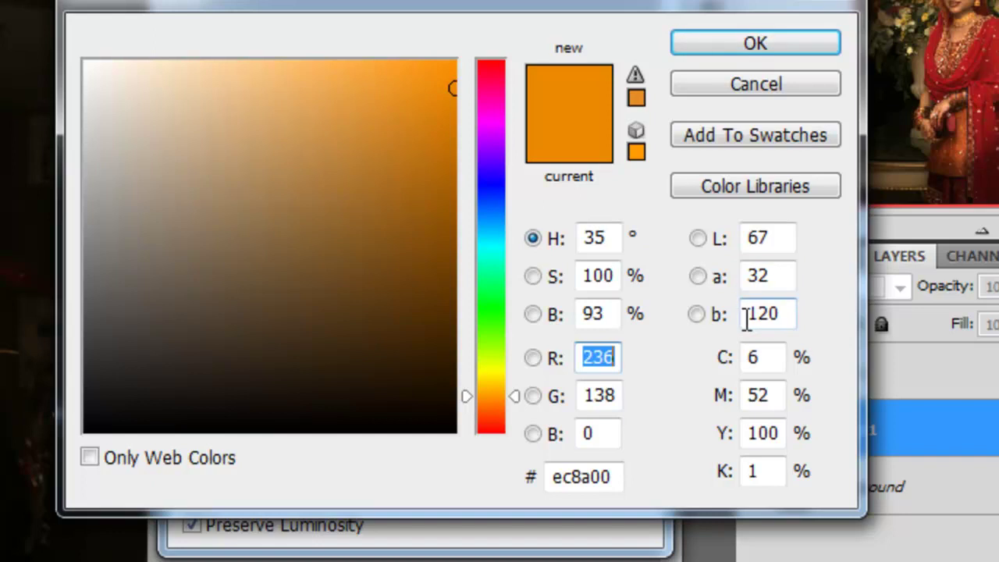
pyautogui.click(750, 280)
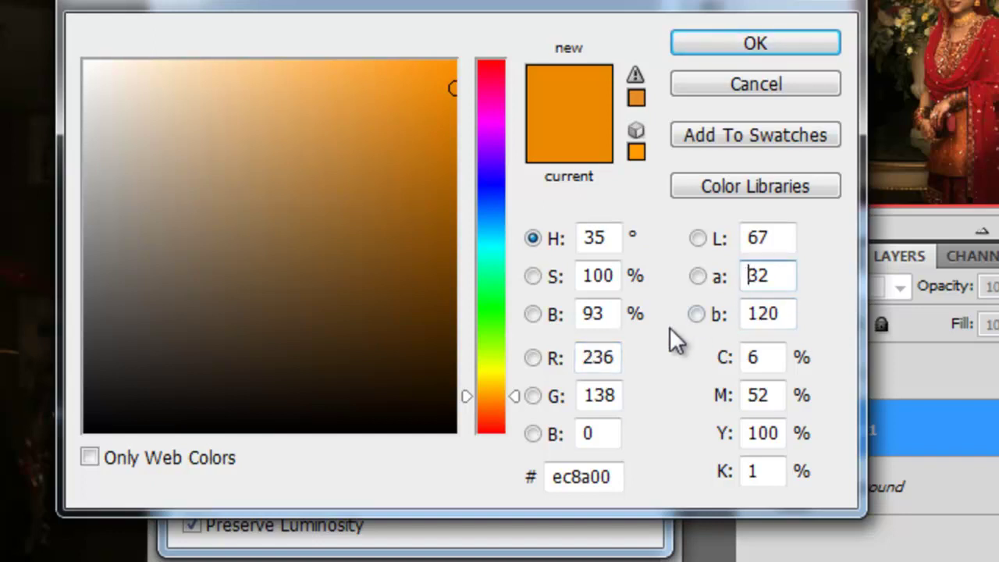
pyautogui.write('-')
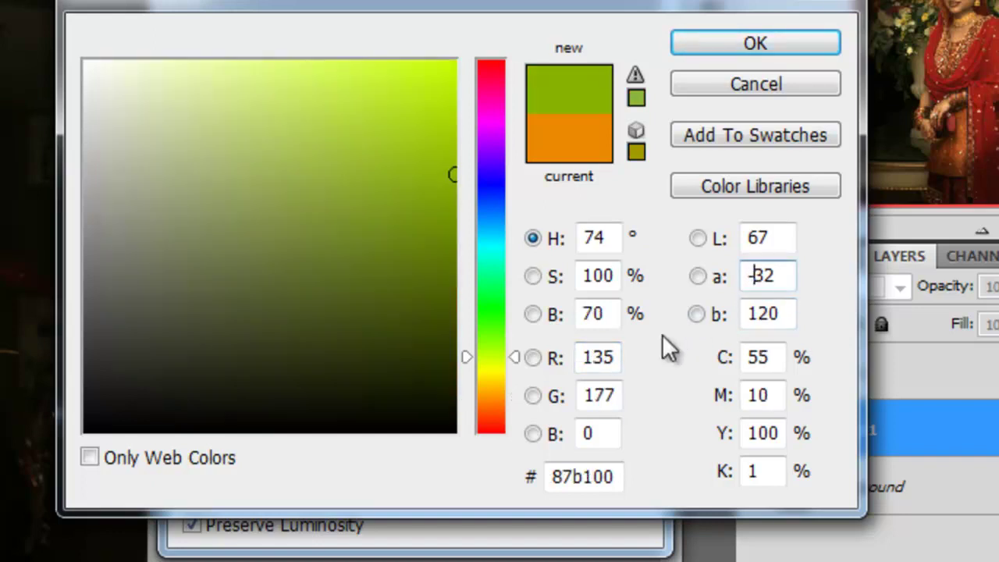
pyautogui.click(748, 322)
pyautogui.write('-')
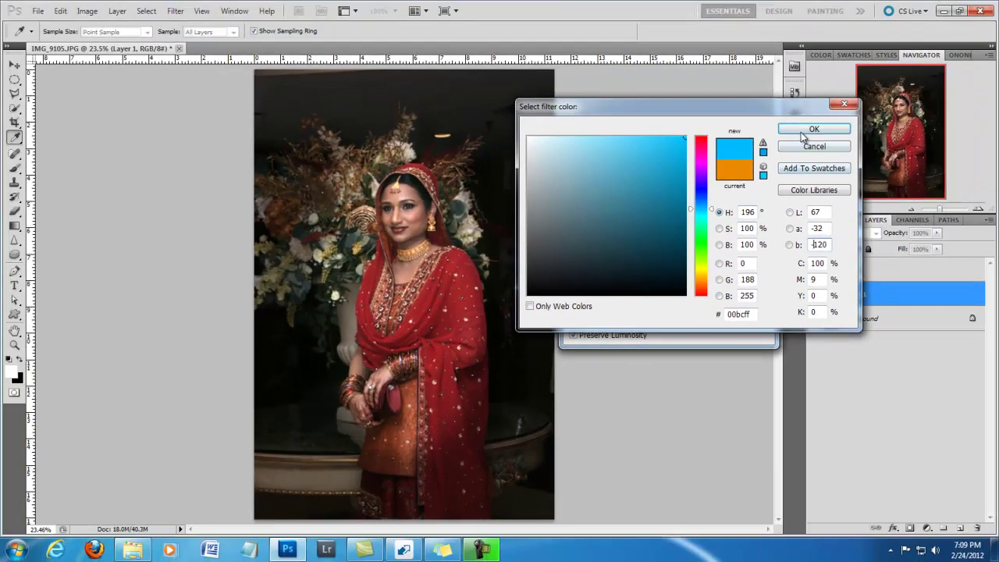
pyautogui.click(801, 130)
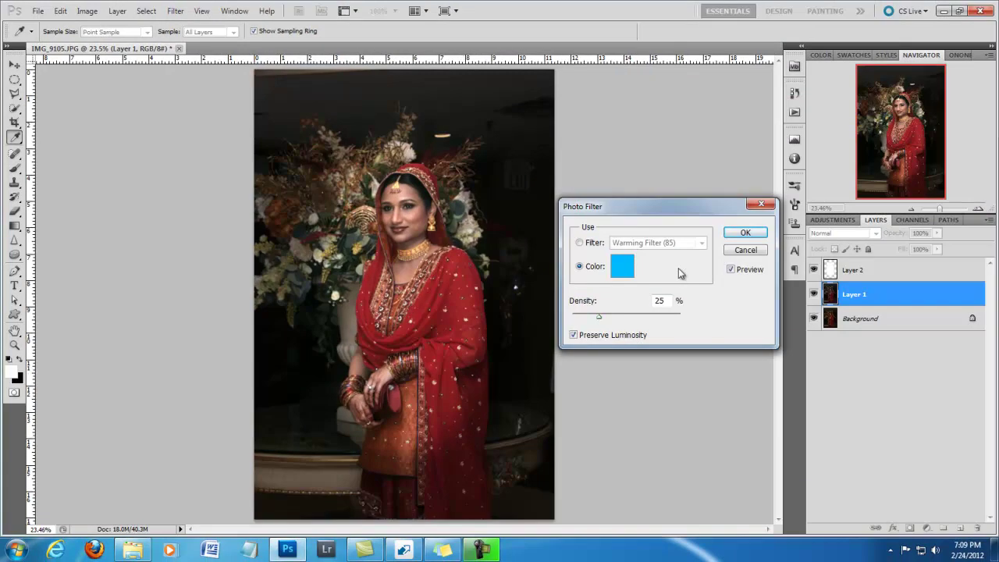
pyautogui.click(744, 234)
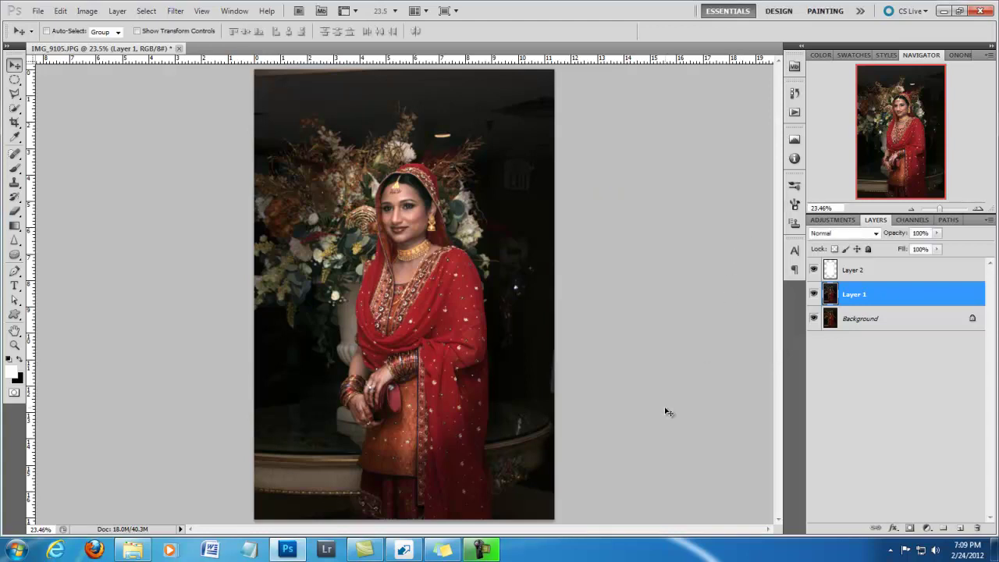
# Apply Levels to Layer 1 with the midtone gamma raised to about 1.15
pyautogui.hotkey('ctrl', 'l')
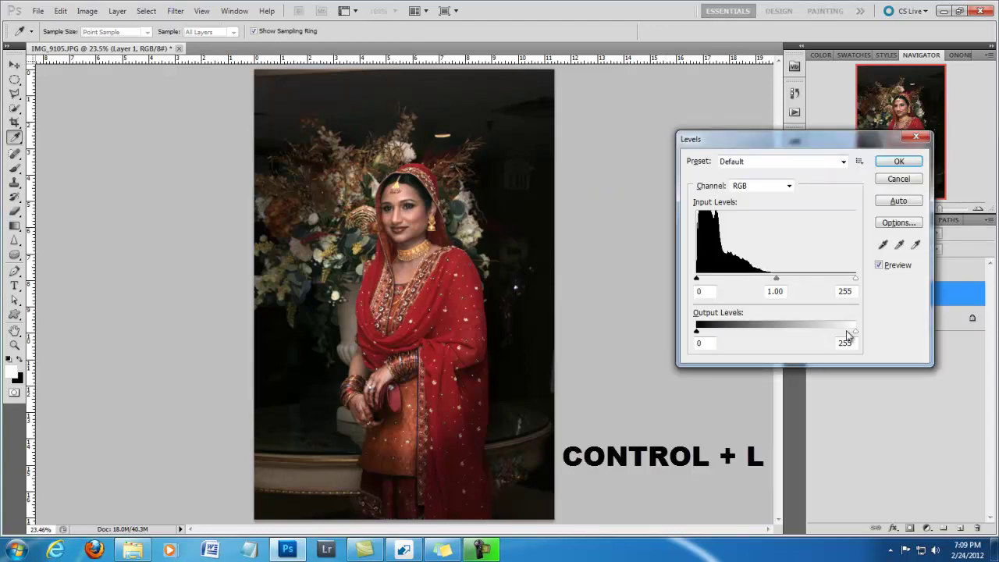
pyautogui.moveTo(778, 285); pyautogui.dragTo(703, 296)
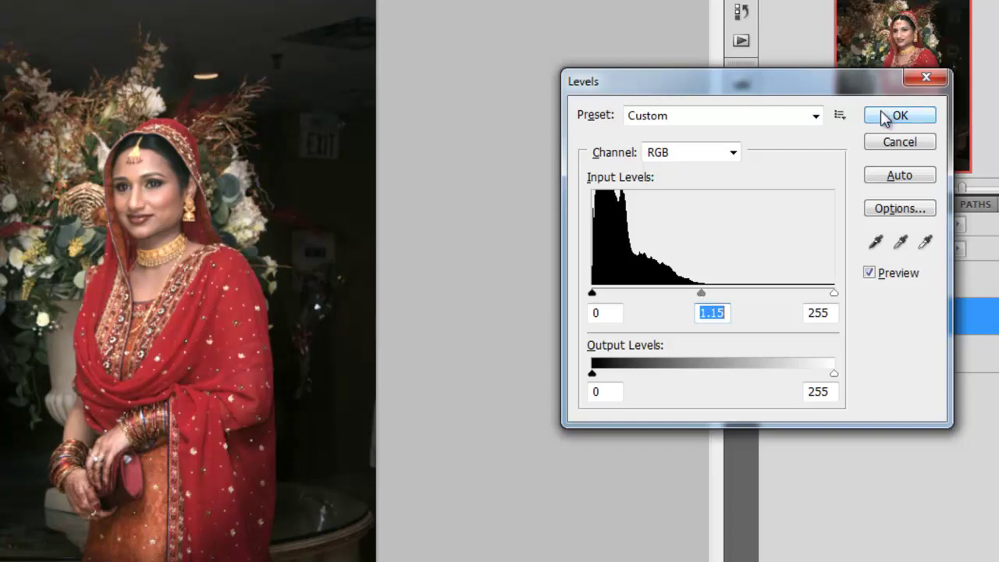
pyautogui.click(885, 117)
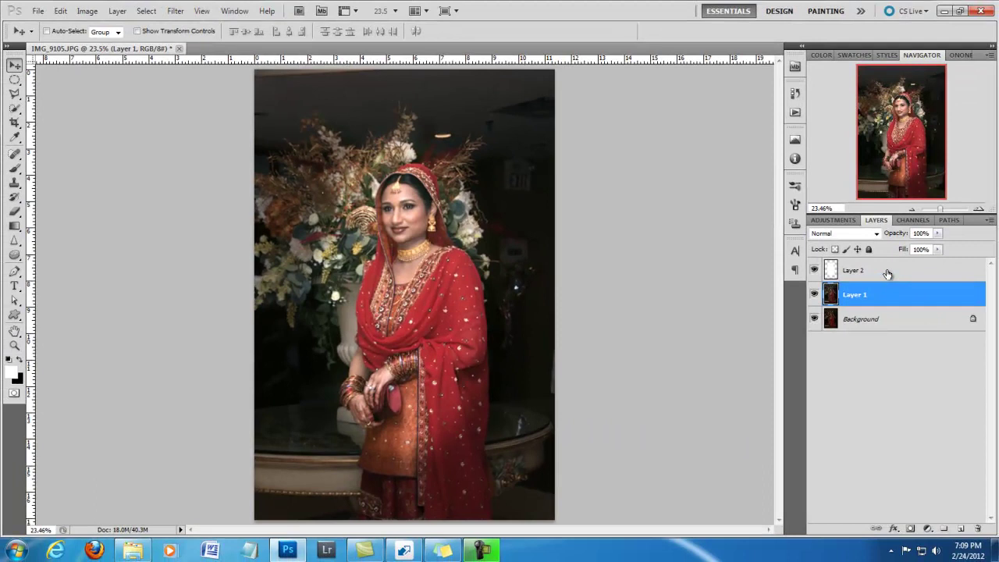
# Merge Layer 1 and Layer 2 into a single Layer 2
pyautogui.keyDown('shift'); pyautogui.click(888, 273); pyautogui.keyUp('shift')
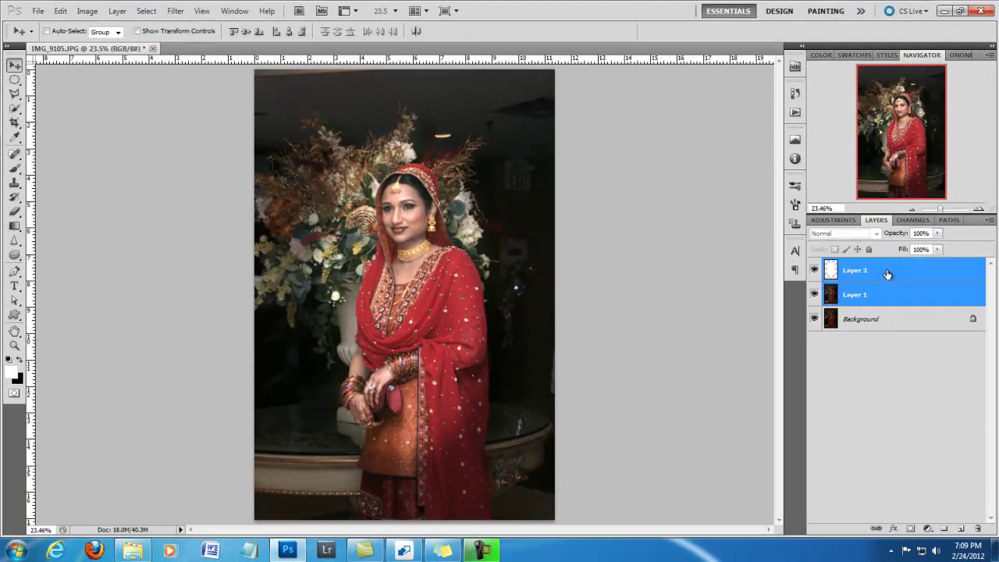
pyautogui.rightClick(888, 274)
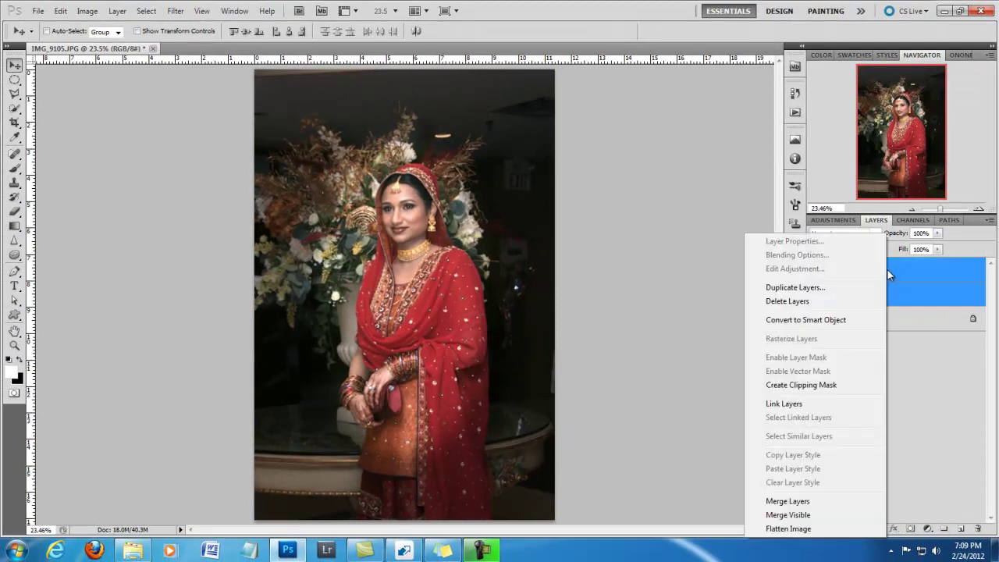
pyautogui.click(821, 502)
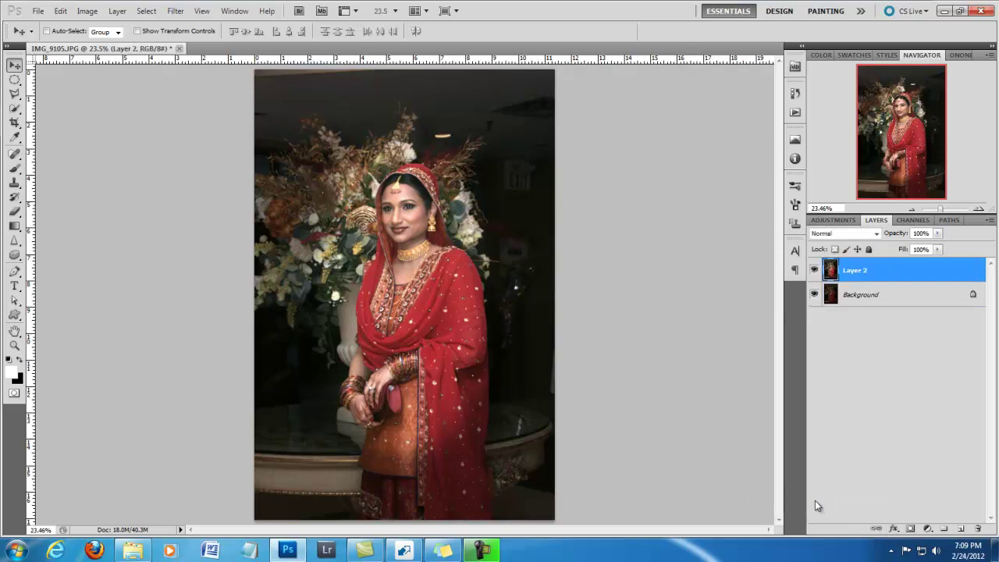
# Toggle the merged Layer 2's visibility to compare, leaving it hidden
pyautogui.click(815, 271)
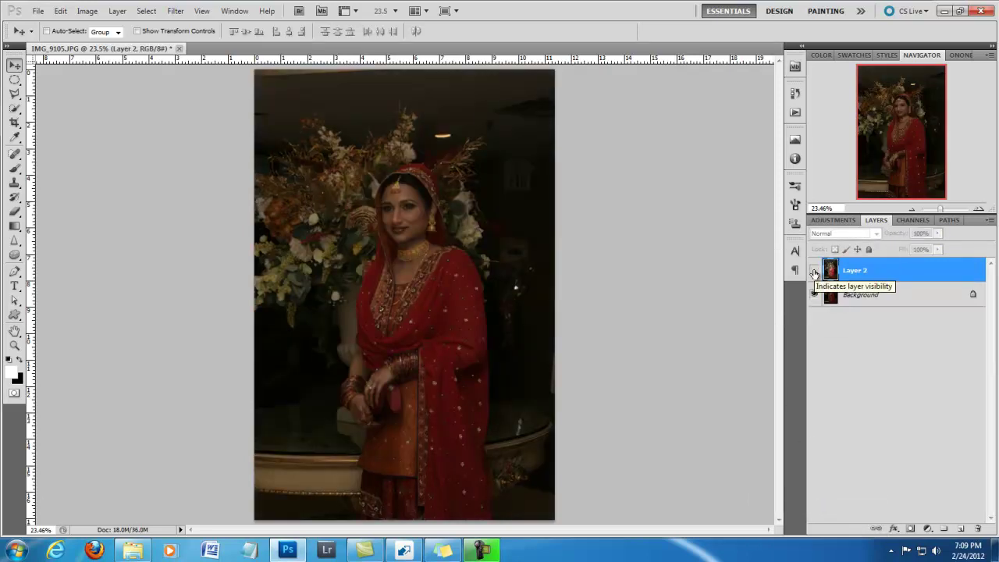
pyautogui.click(815, 270)
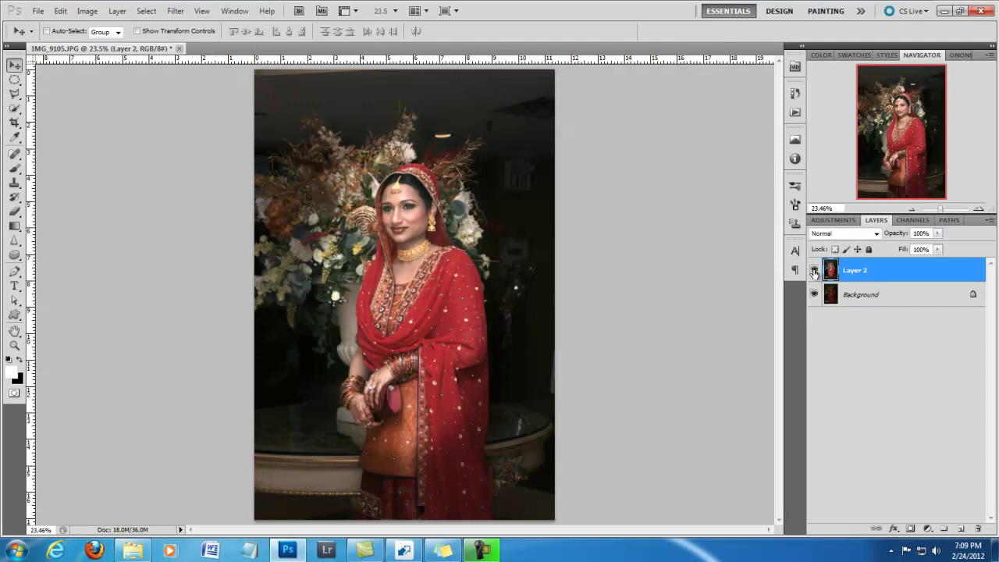
pyautogui.click(814, 270)
pyautogui.click(814, 270)
pyautogui.click(815, 270)
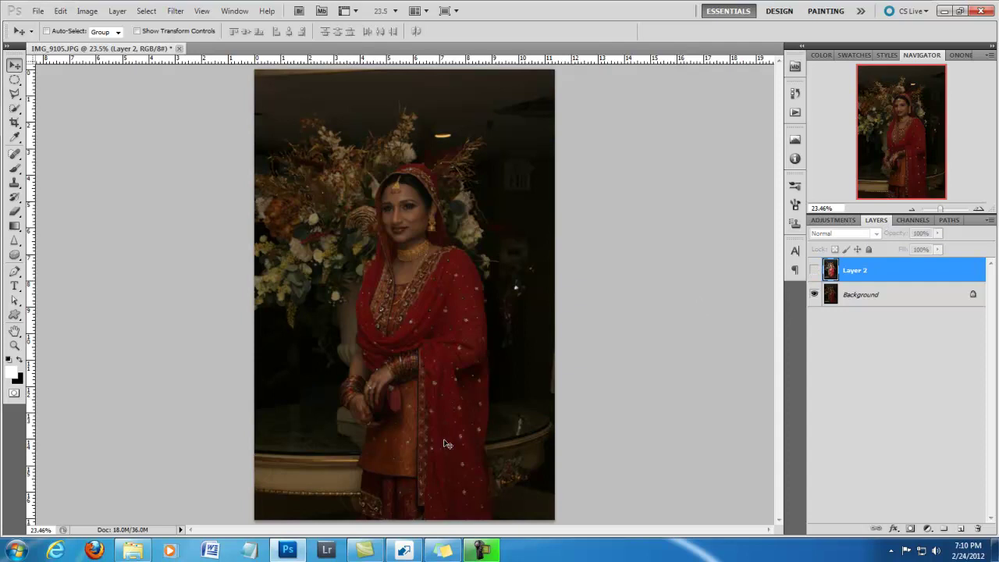
# Try Levels white input 118 on Background, cancel it, and re-show Layer 2
pyautogui.click(869, 297)
pyautogui.hotkey('ctrl', 'l')
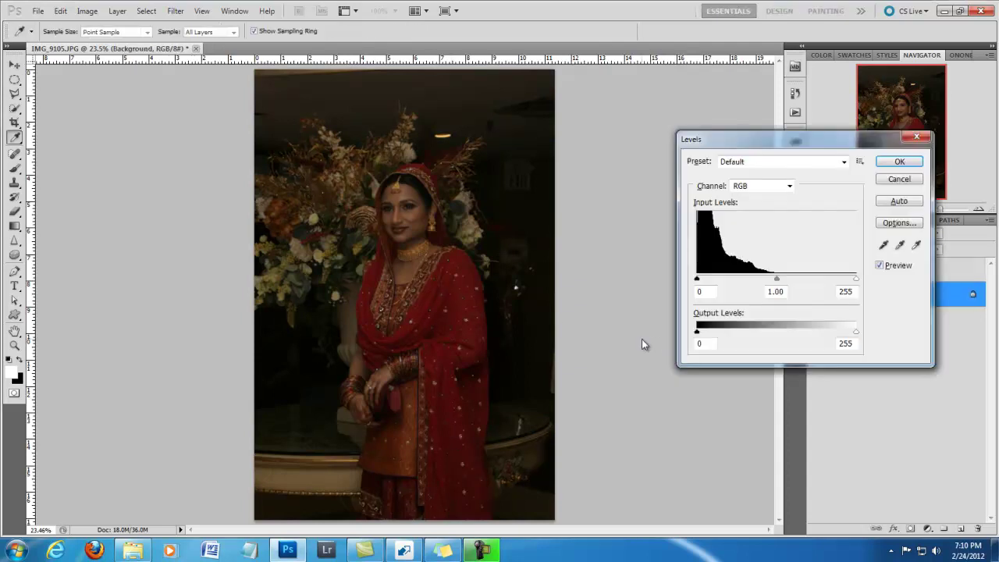
pyautogui.moveTo(857, 279); pyautogui.dragTo(772, 283)
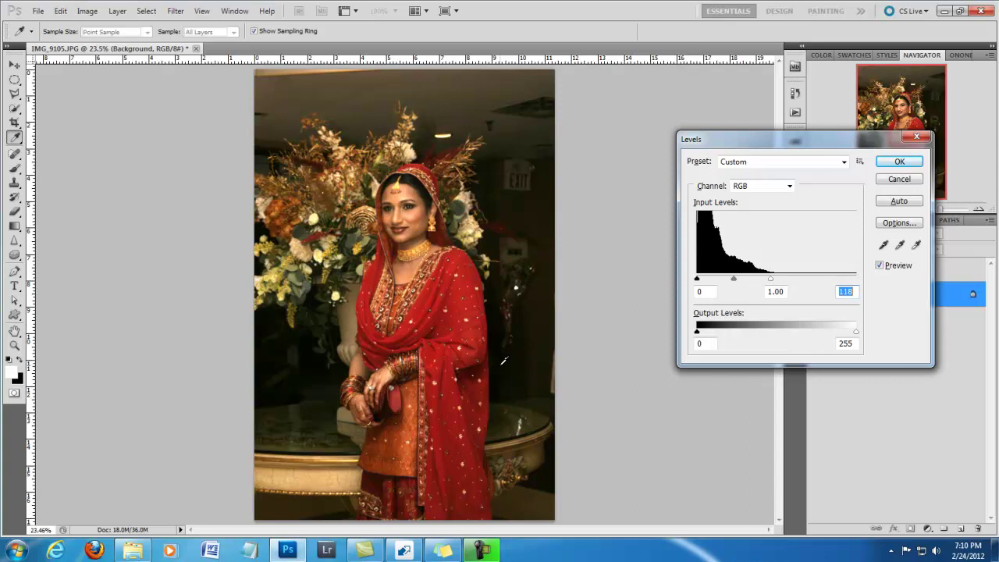
pyautogui.click(899, 179)
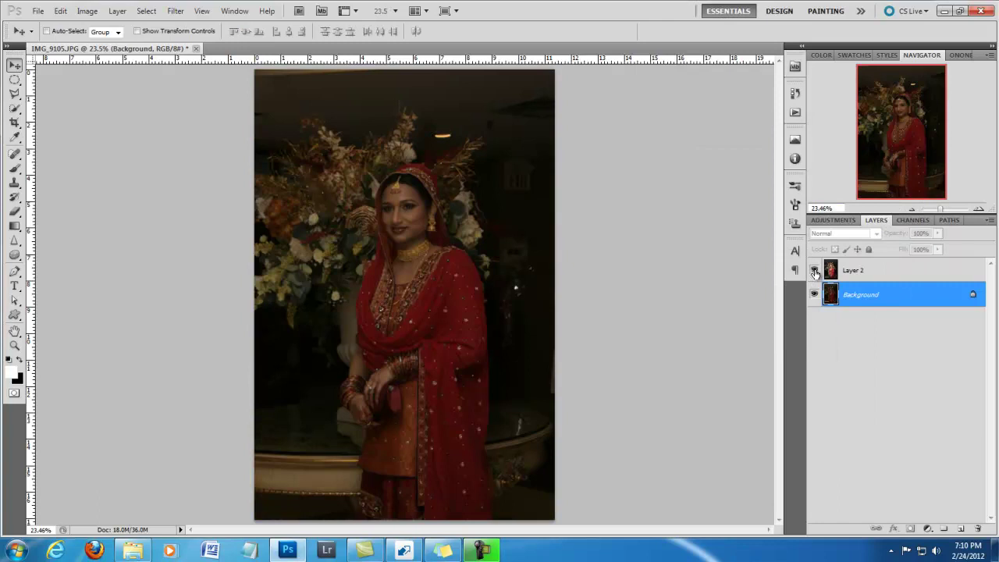
pyautogui.click(815, 270)
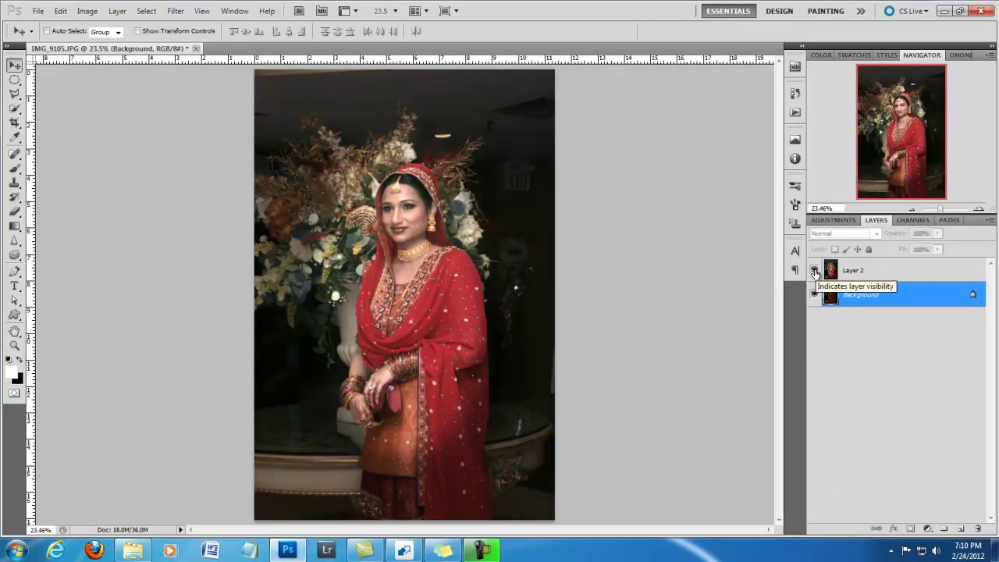